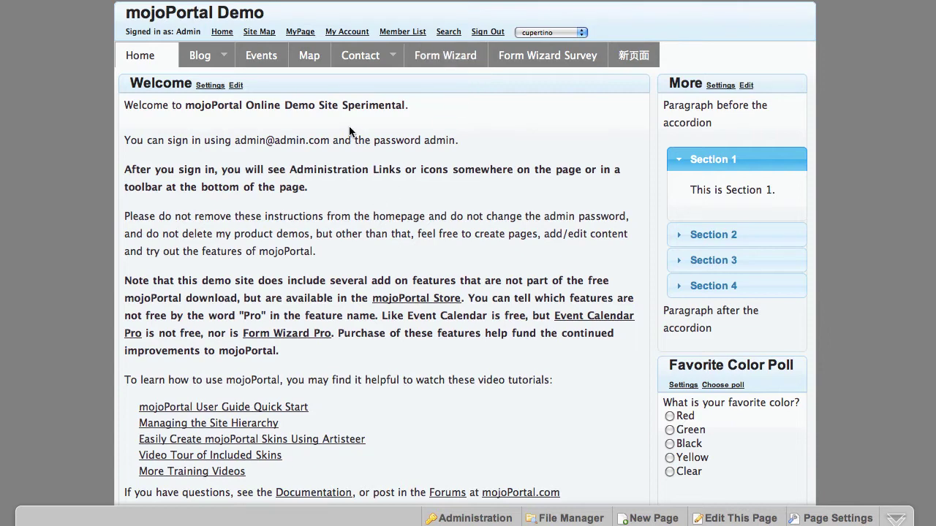
Step: Make the Contact page's Quick Contact Info content global in its security settings and save the change
mouse_move(364, 58)
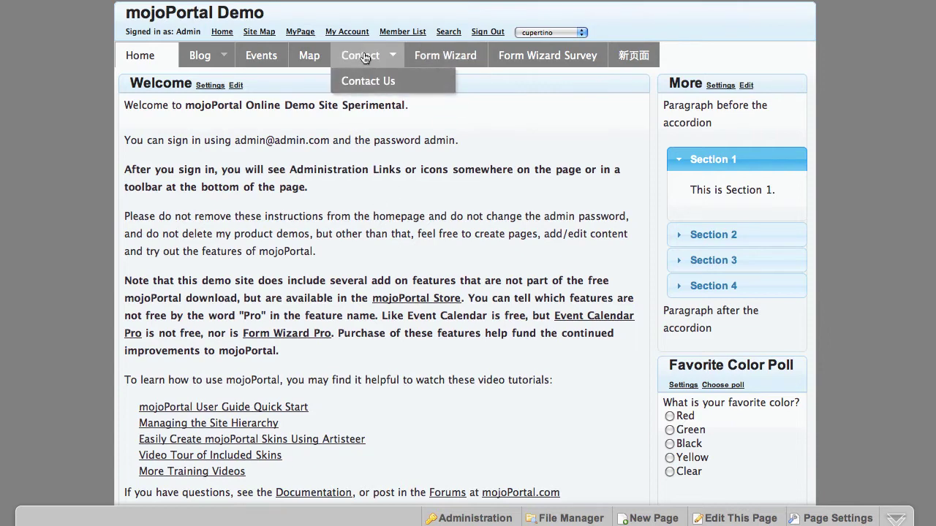
click(364, 59)
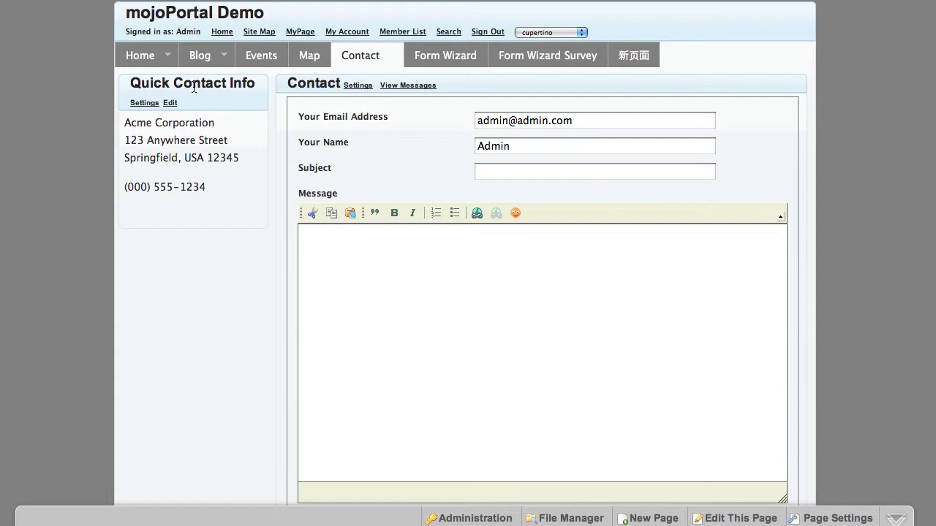
click(144, 104)
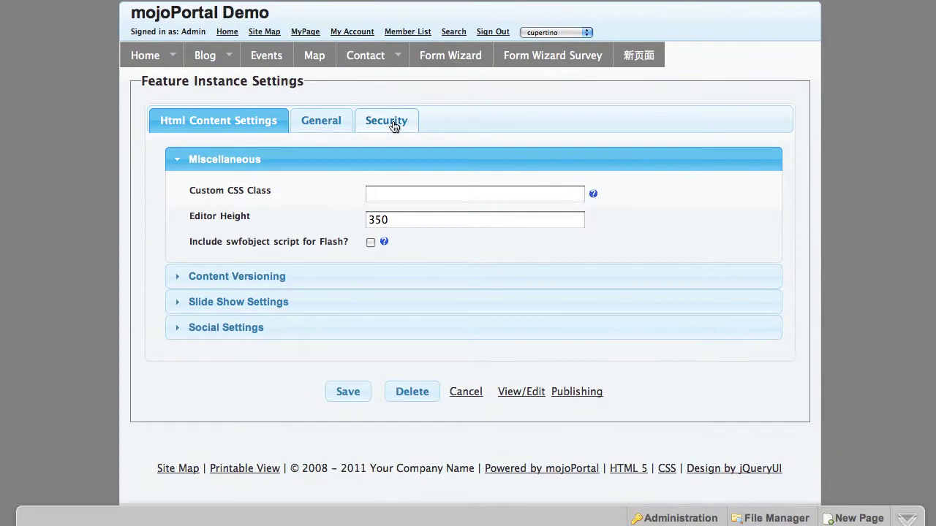
click(394, 124)
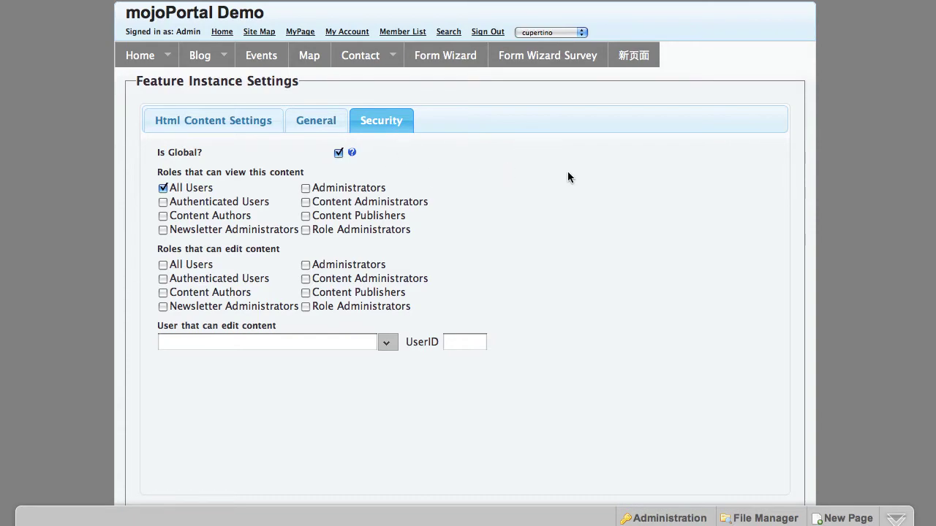
scroll(843, 278, down, 3)
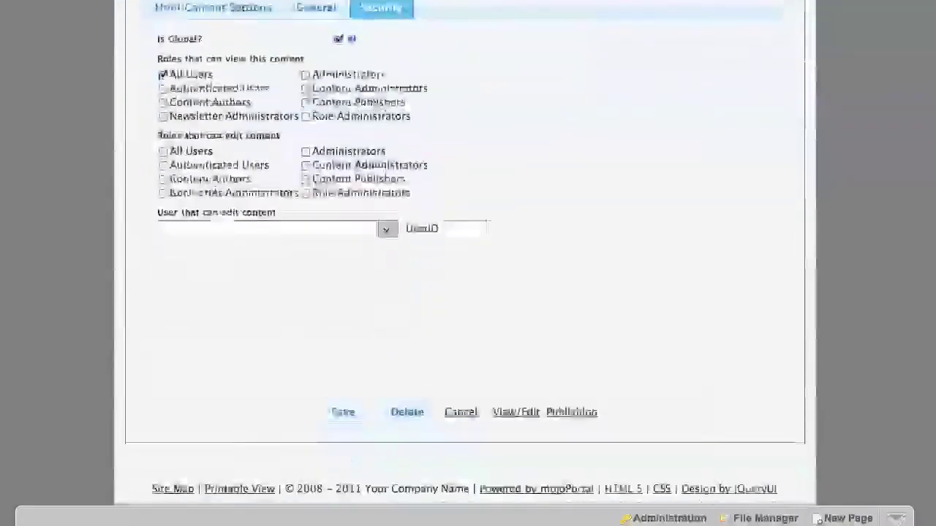
click(346, 408)
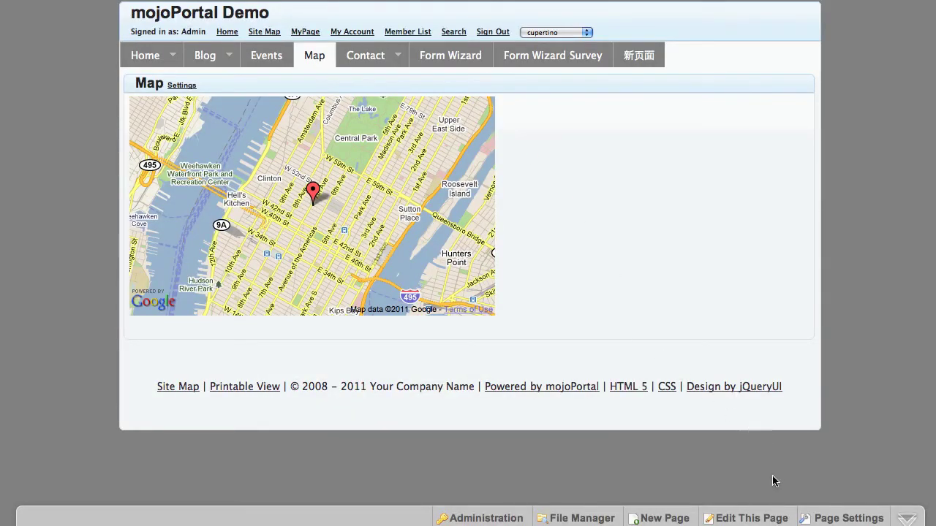
Step: Add the existing Quick Contact Info content to the right pane of the Map page and view the page
click(749, 518)
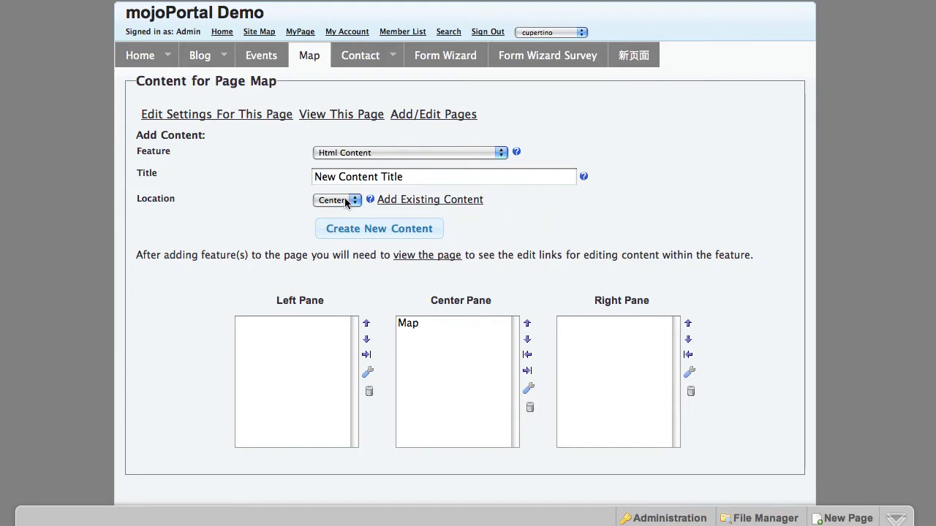
click(345, 201)
click(333, 221)
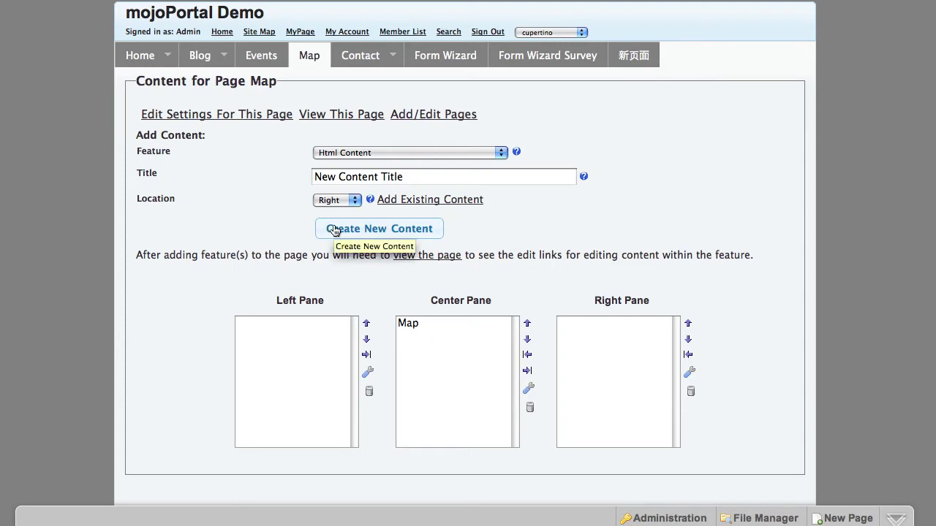
click(426, 199)
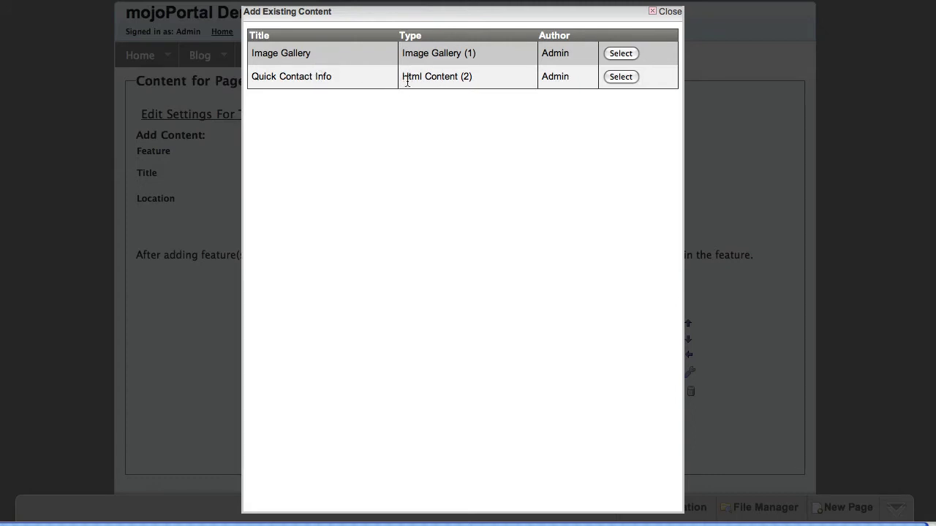
click(622, 77)
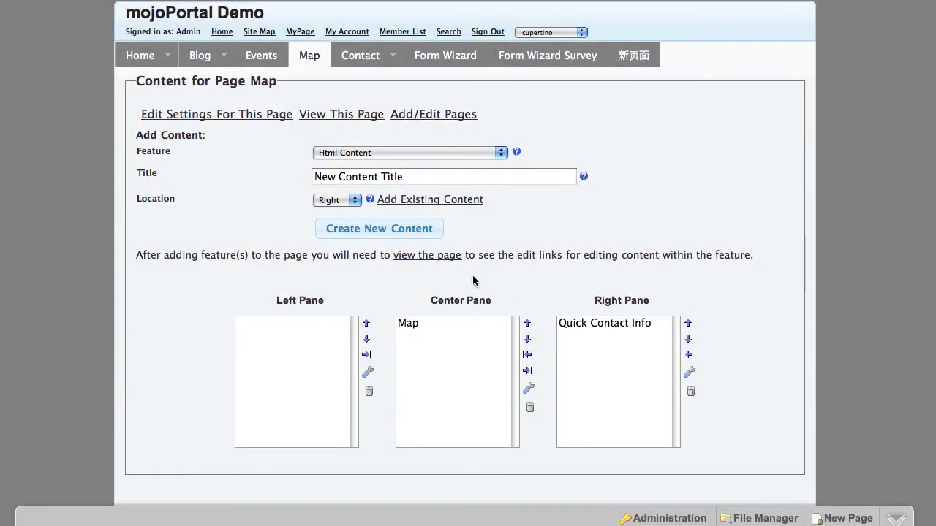
click(422, 255)
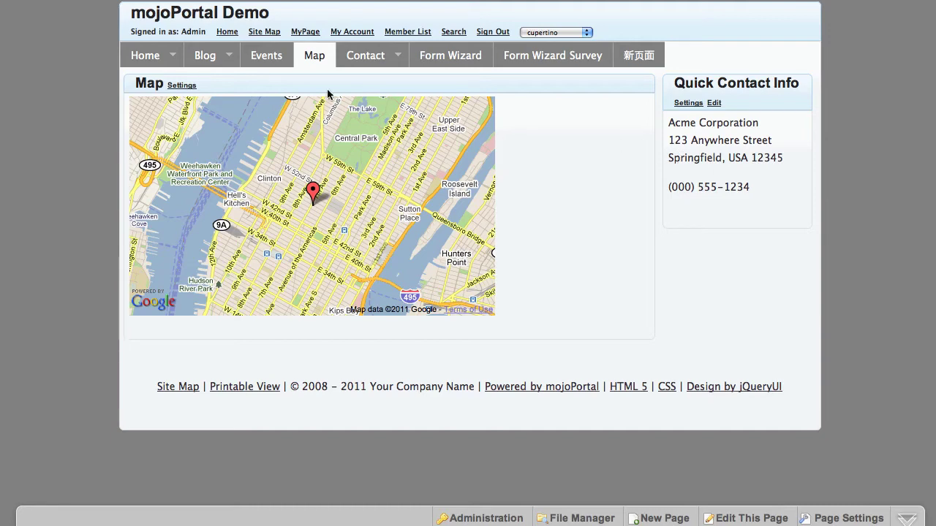
Step: Make the Home page's Favorite Color Poll global in its security settings and save the change
click(138, 58)
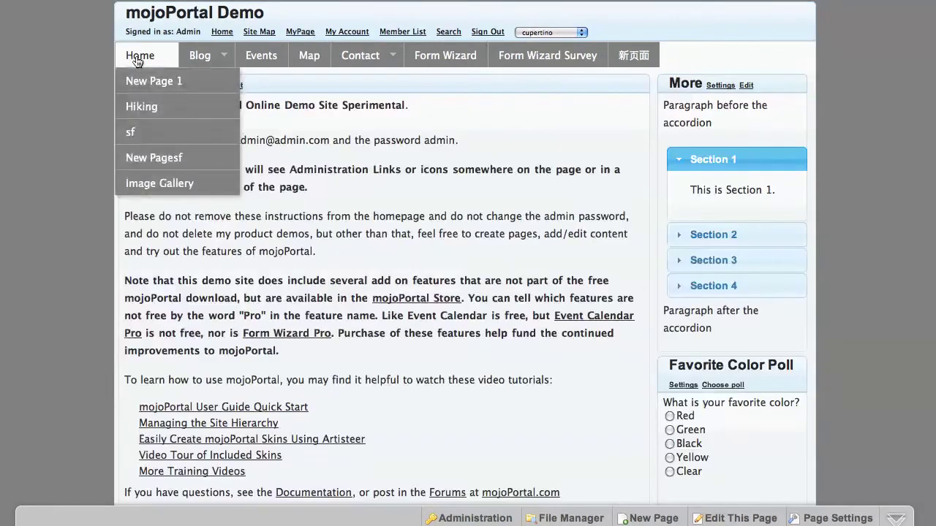
click(682, 385)
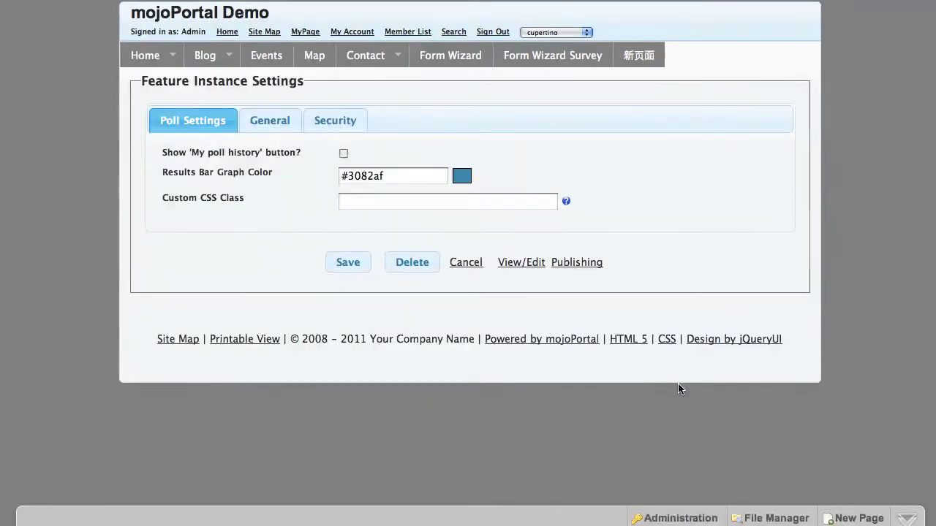
click(325, 122)
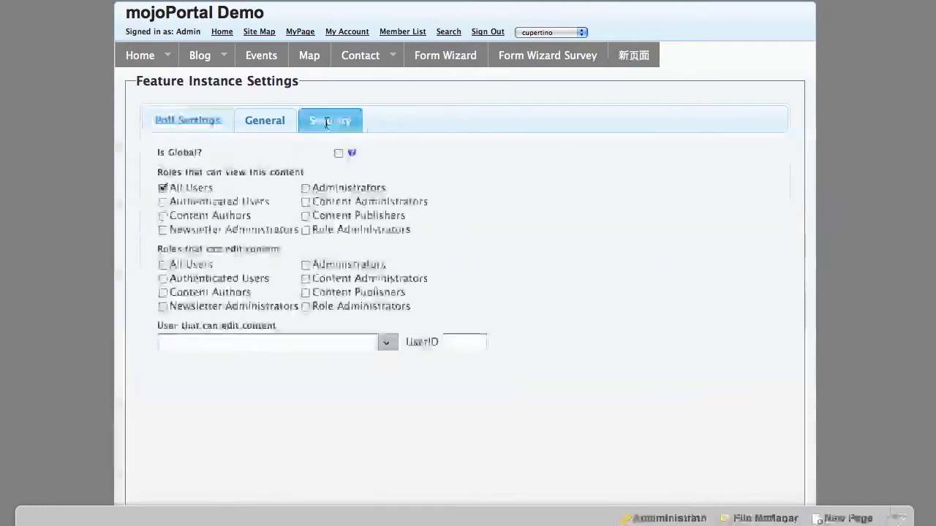
click(338, 155)
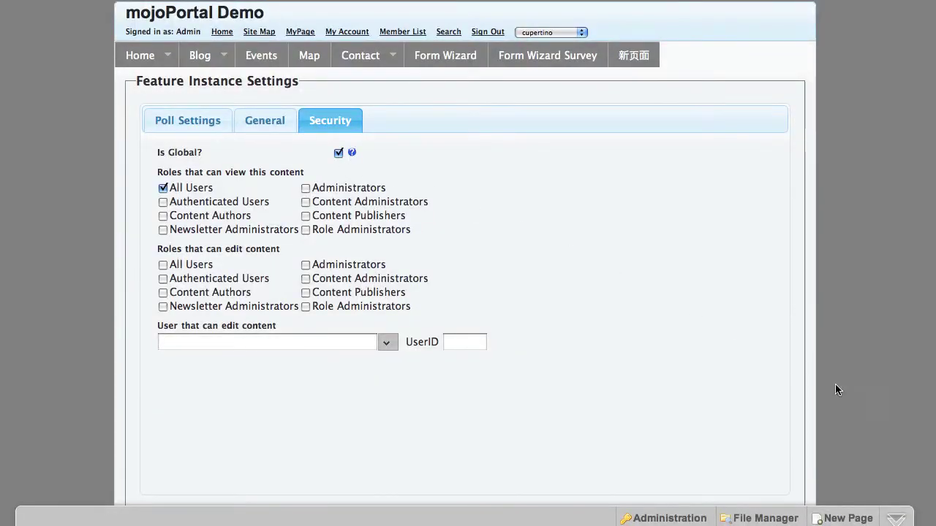
scroll(468, 263, down, 3)
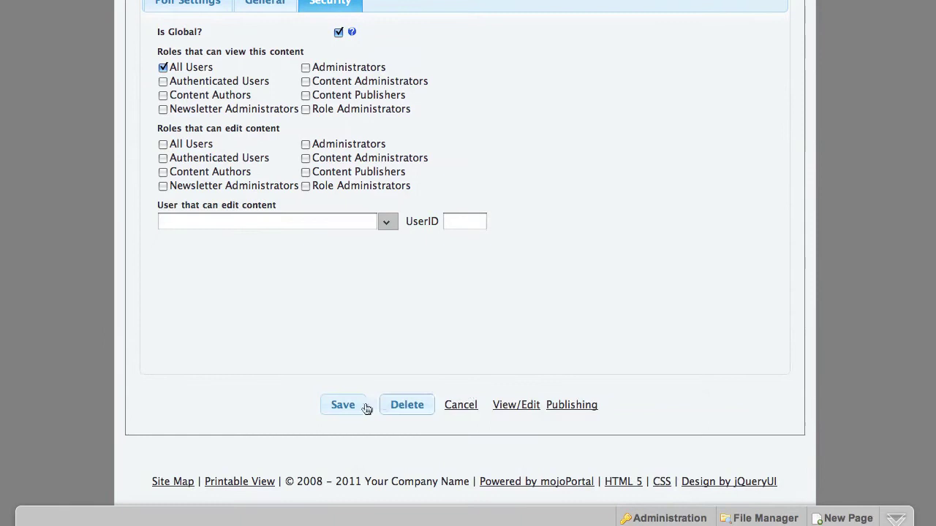
click(342, 405)
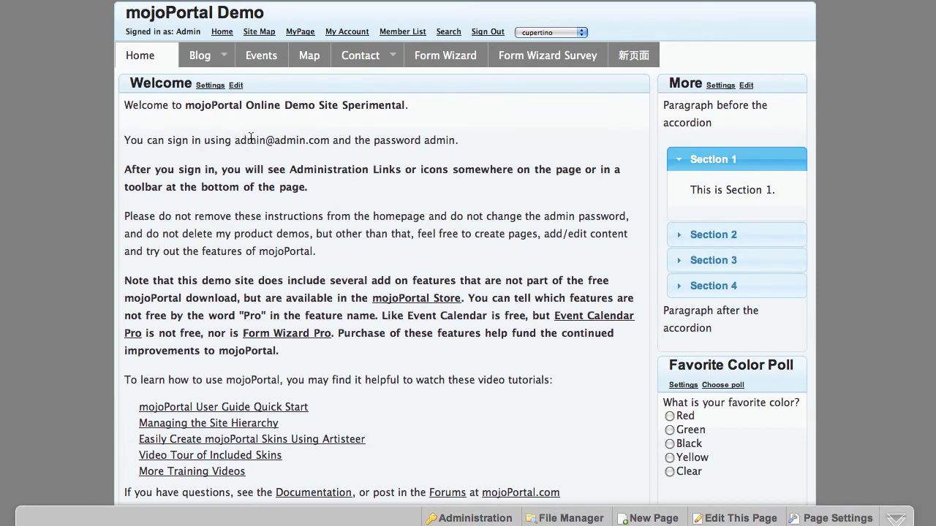
Step: Add the existing Favorite Color Poll to the left pane of the Contact page
mouse_move(221, 56)
click(359, 59)
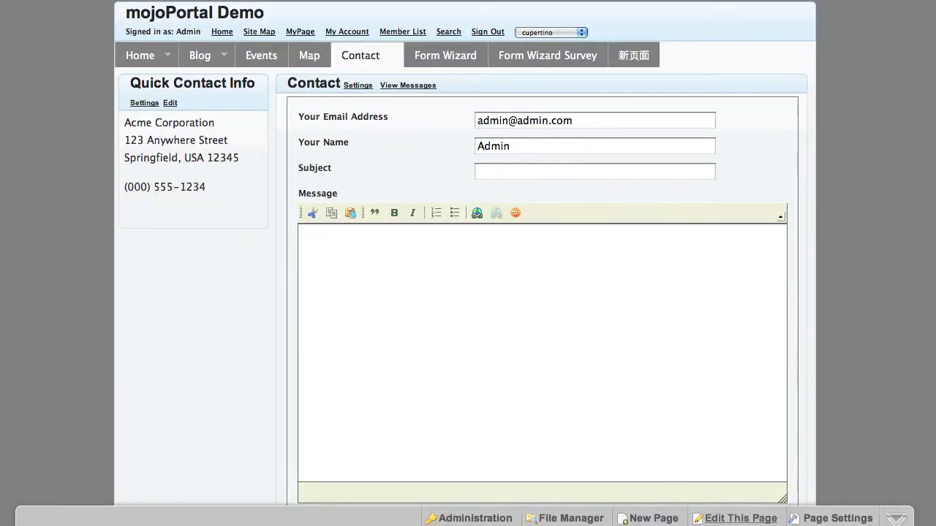
click(740, 518)
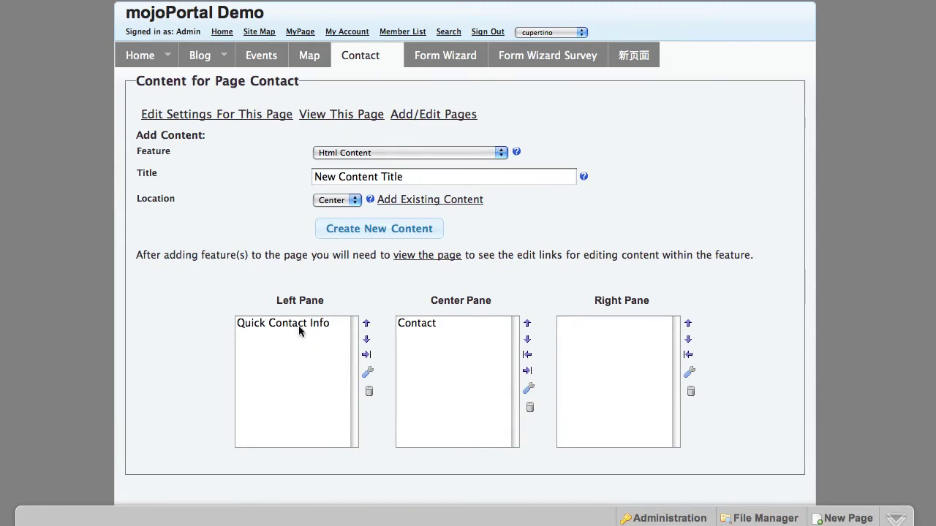
click(327, 202)
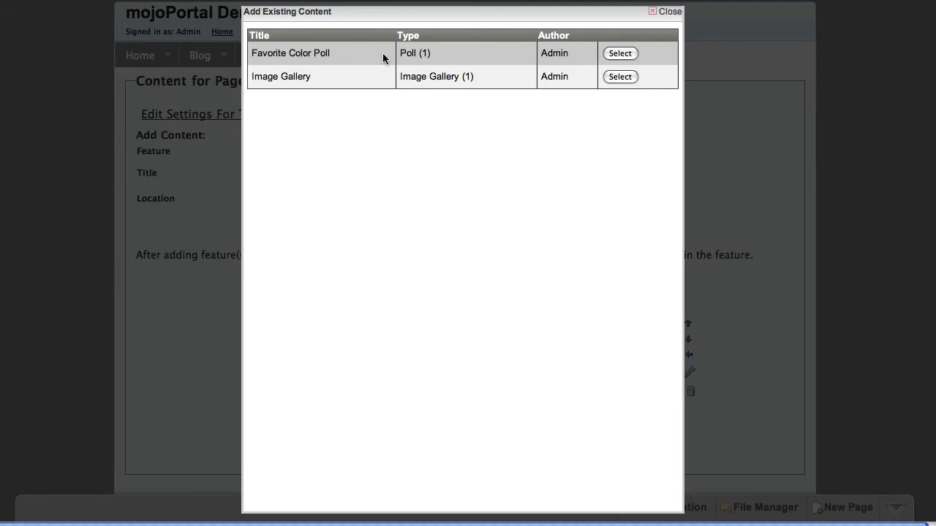
click(618, 55)
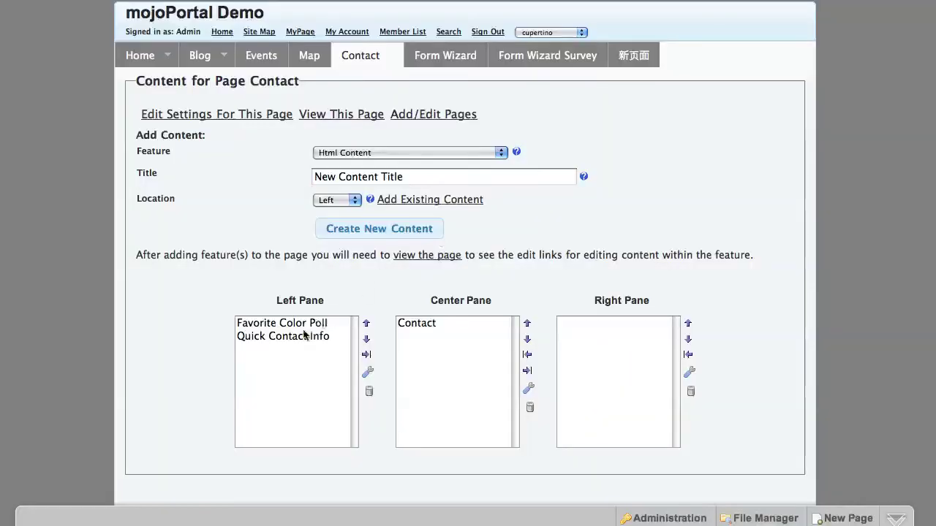
Step: Move Favorite Color Poll below Quick Contact Info in the Contact page's left pane and view the page
click(305, 324)
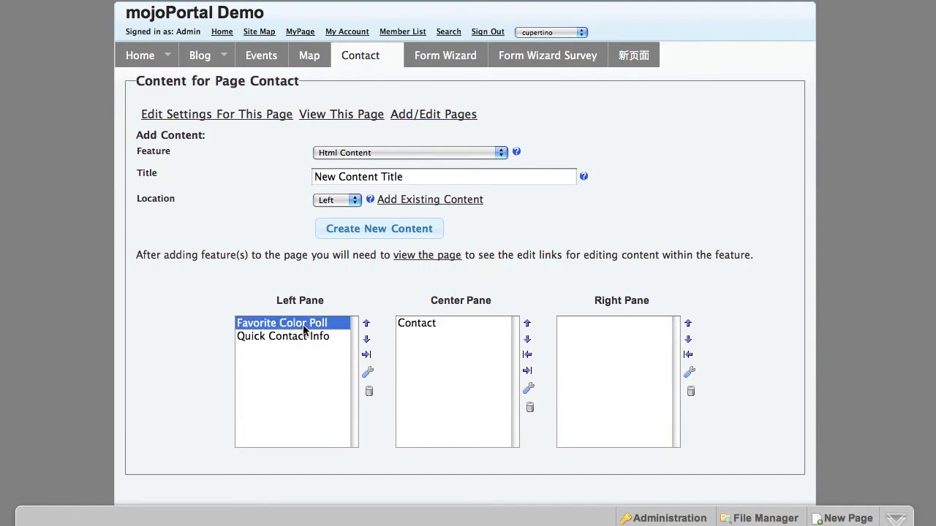
click(365, 340)
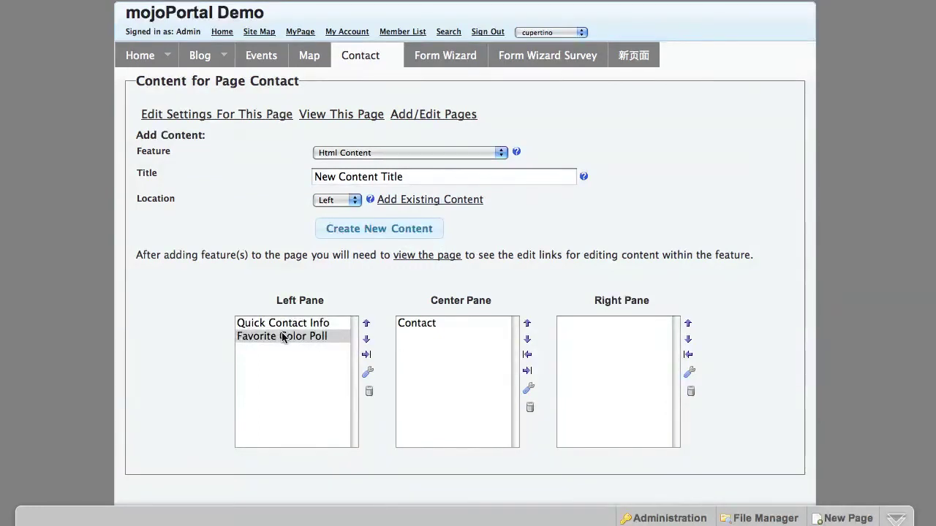
click(427, 256)
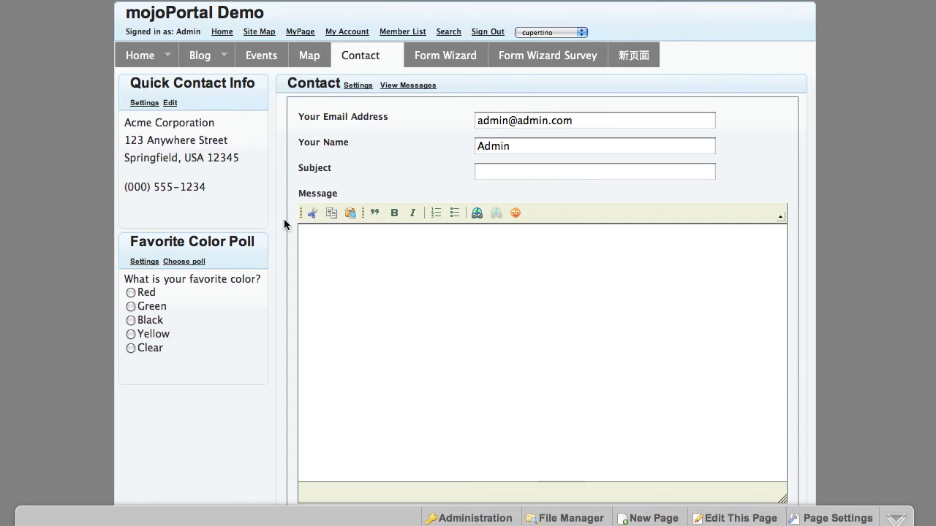
Step: Vote Red in the Contact page's Favorite Color Poll and check the poll on the Home page
mouse_move(150, 70)
click(132, 293)
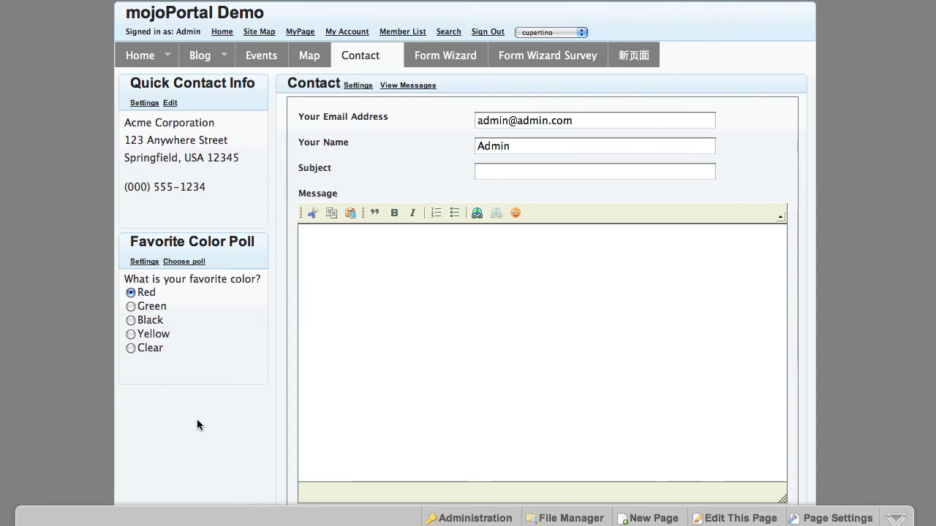
click(133, 63)
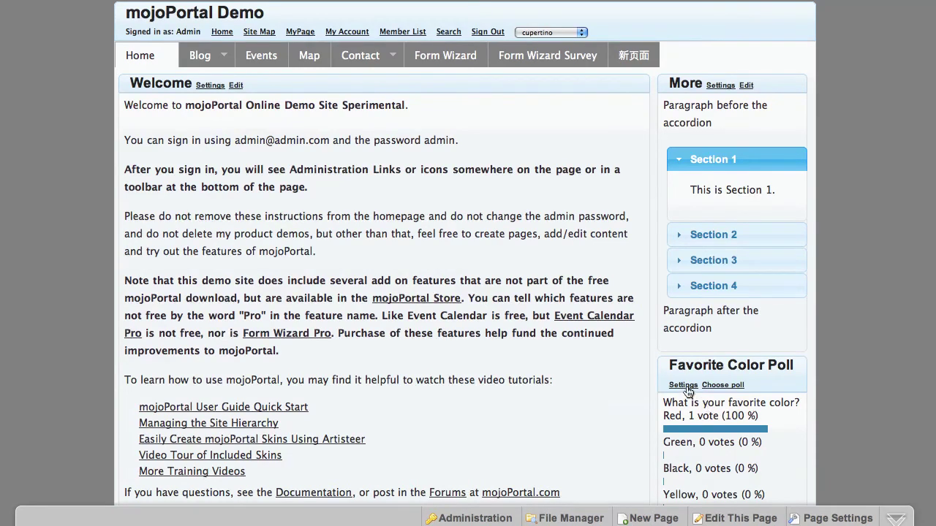
Step: Select Content Authors as a role that can edit content in the Favorite Color Poll's security settings
click(685, 386)
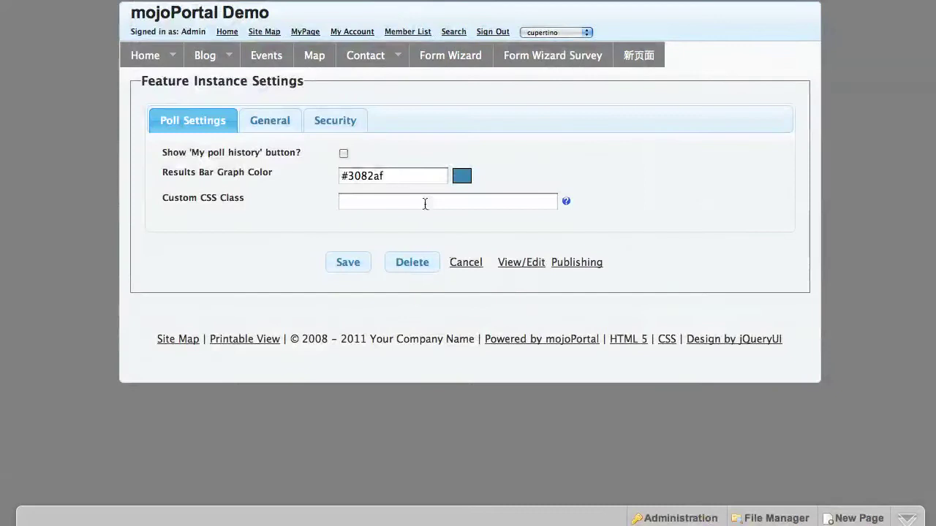
click(331, 123)
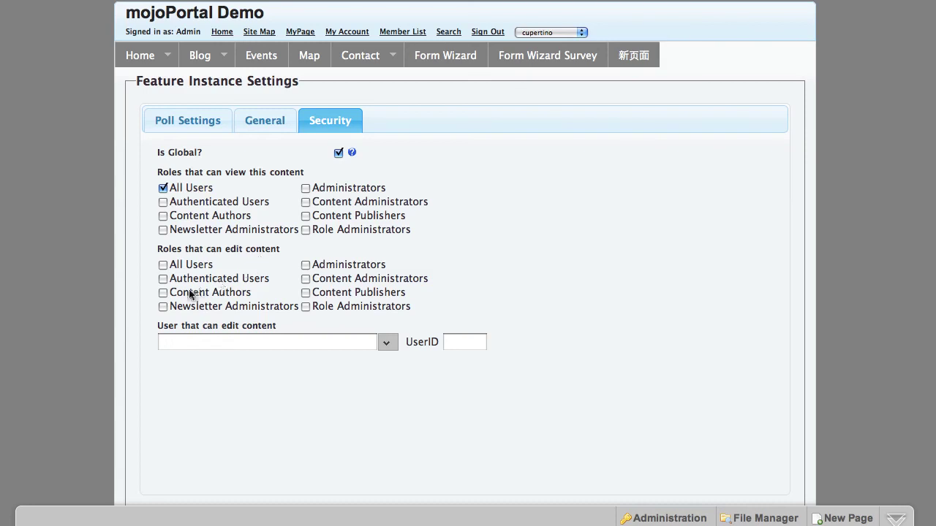
click(162, 293)
scroll(468, 263, down, 3)
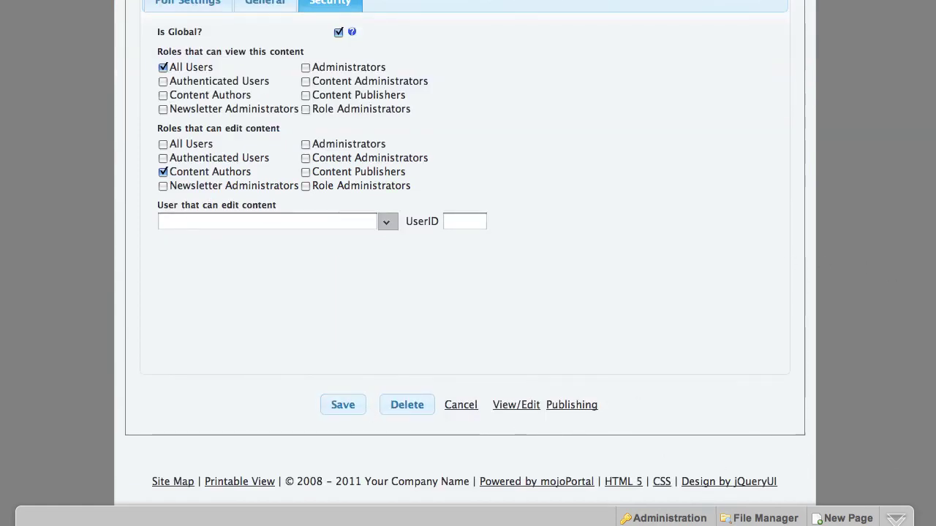
scroll(731, 205, up, 3)
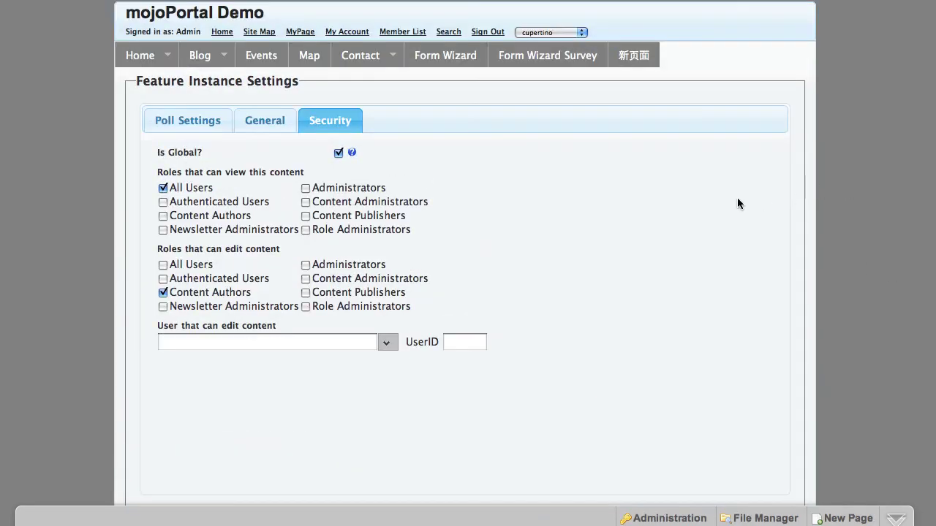